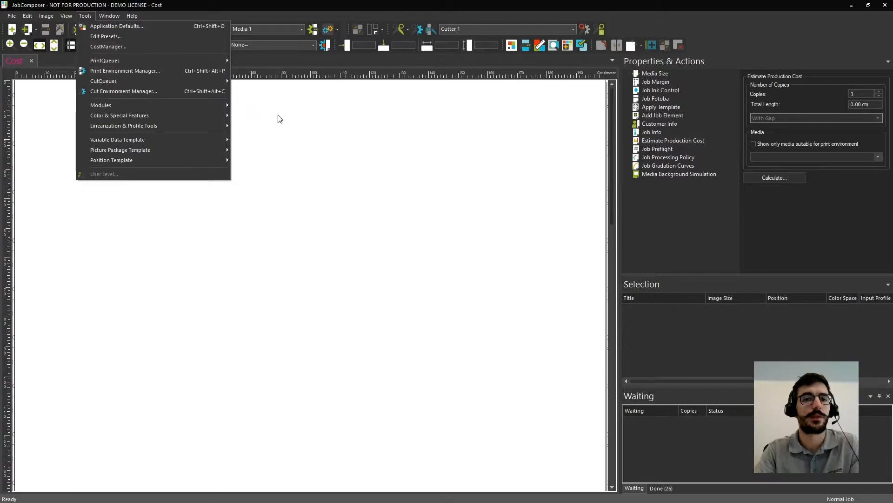
# Open the CostManager and review the media price list, the printer and ink costs, and the costs per printed area.
pyautogui.hotkey('alt', 'Tab')
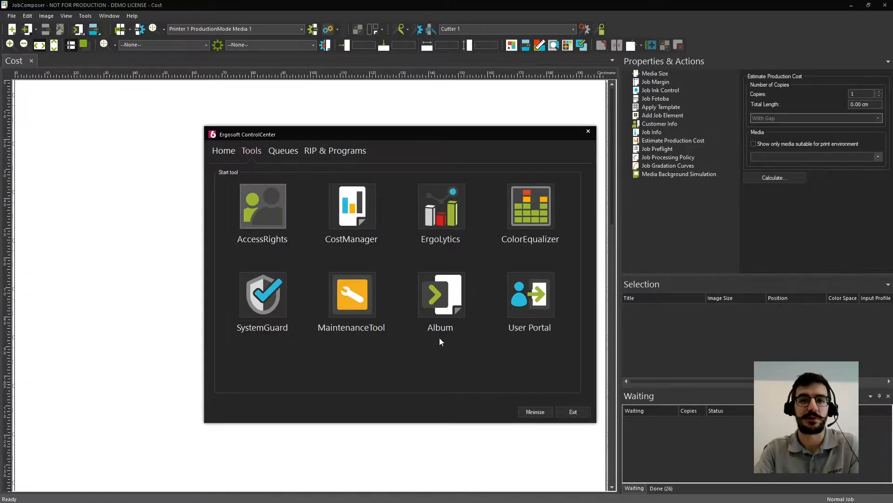
pyautogui.click(535, 412)
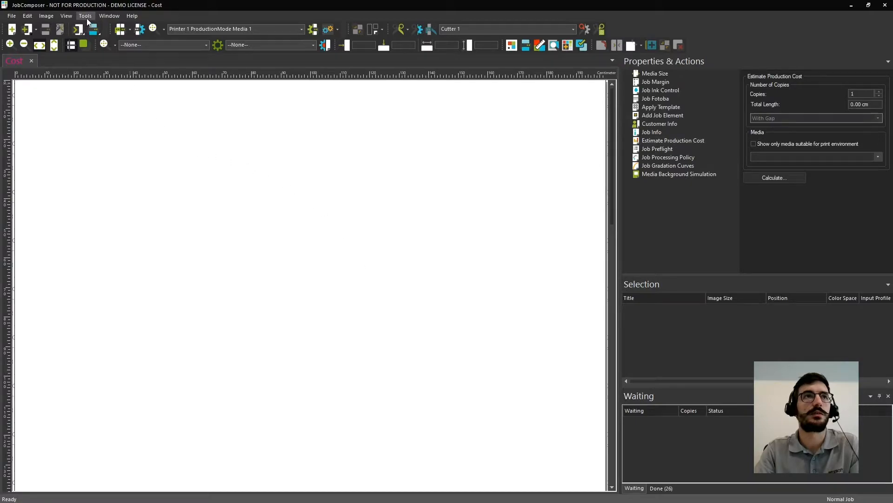
pyautogui.click(86, 16)
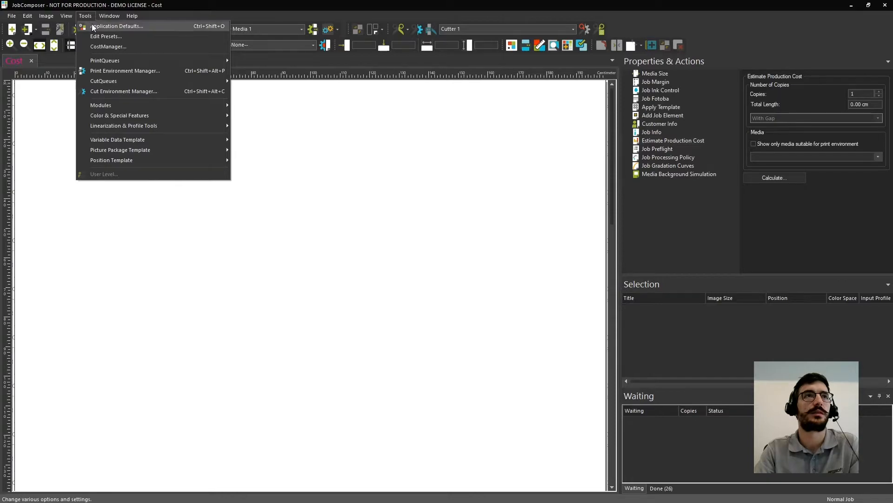
pyautogui.click(105, 46)
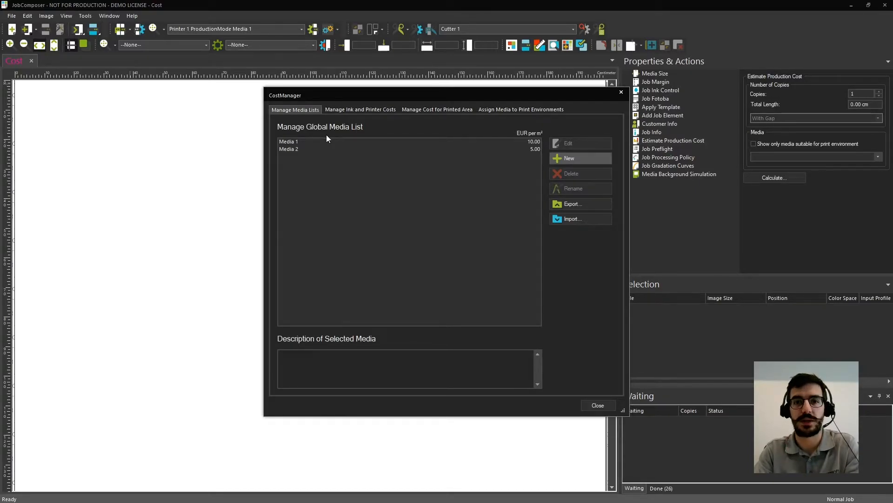
pyautogui.click(374, 109)
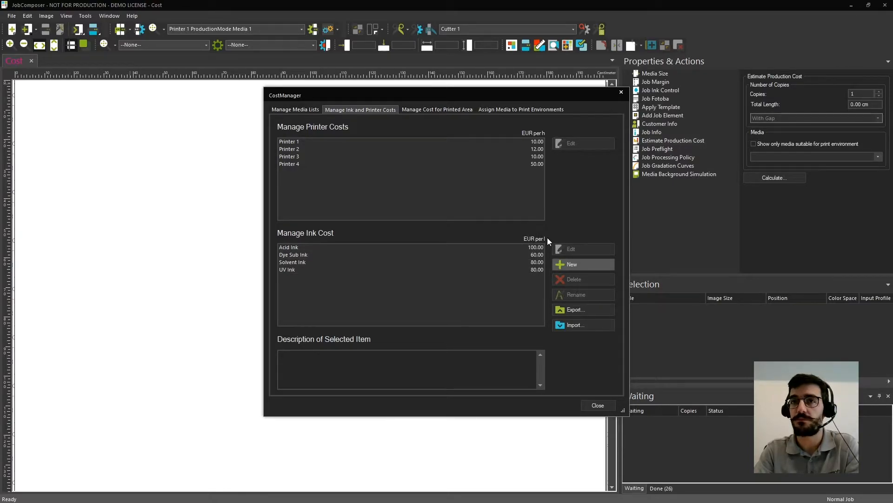
pyautogui.click(441, 109)
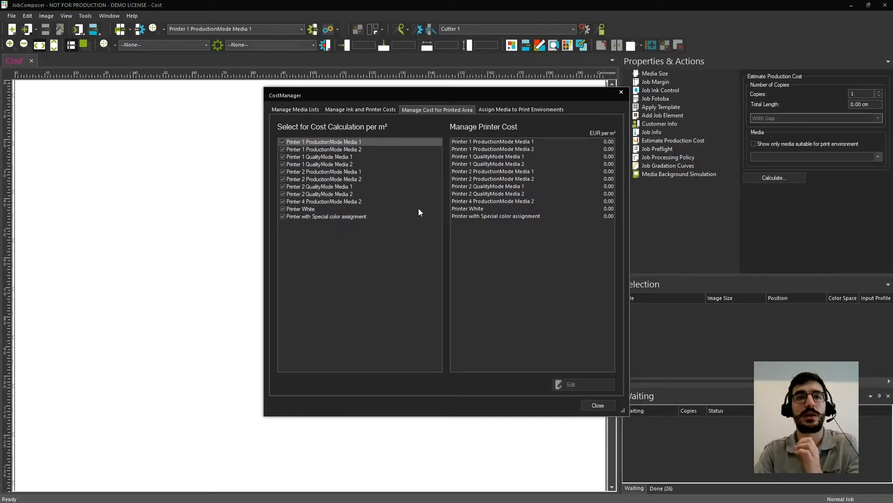
# For the media assignment, select the ProductionMode Media 1 and QualityMode Media 1 print environments of both Printer 1 and Printer 2.
pyautogui.click(524, 109)
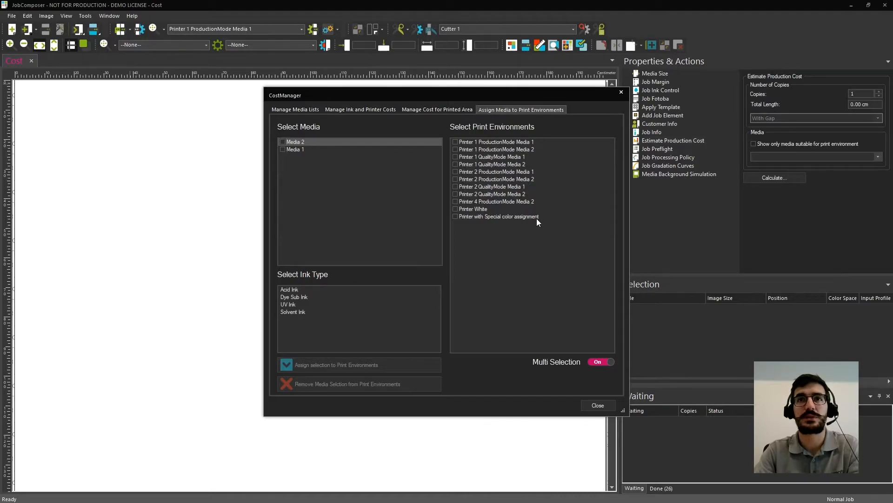
pyautogui.click(454, 142)
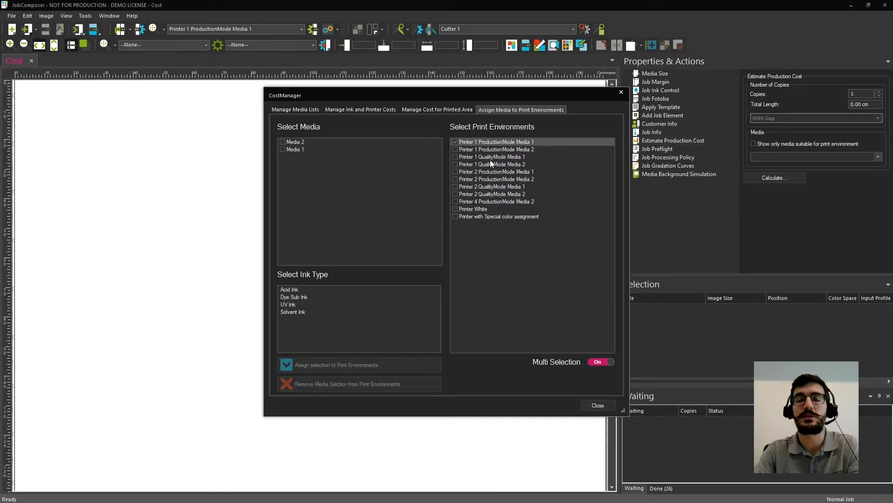
pyautogui.click(455, 157)
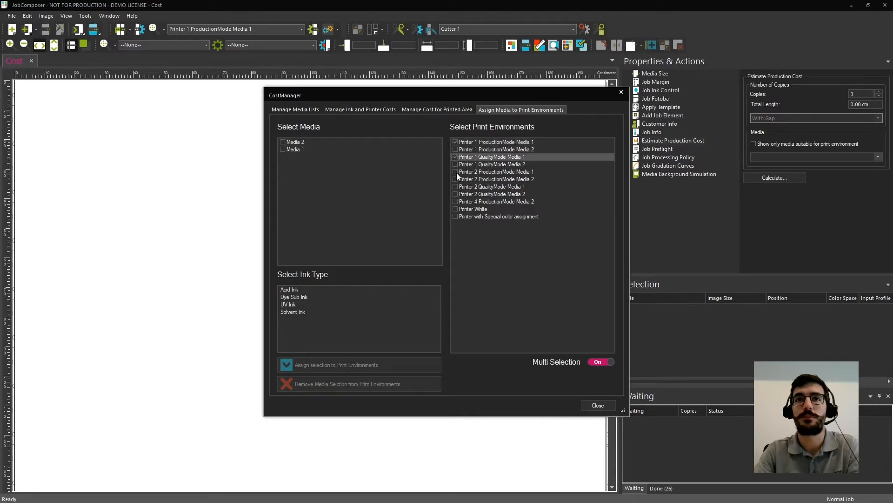
pyautogui.click(456, 172)
pyautogui.click(456, 181)
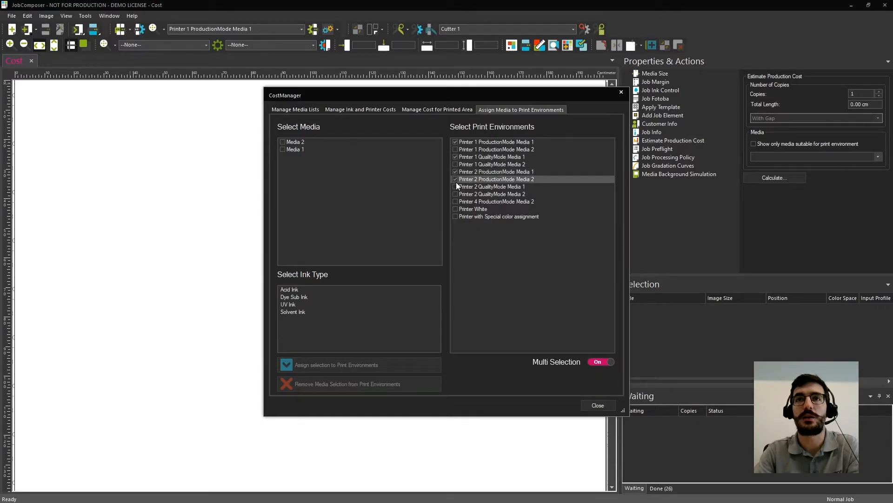
pyautogui.click(455, 180)
pyautogui.click(457, 186)
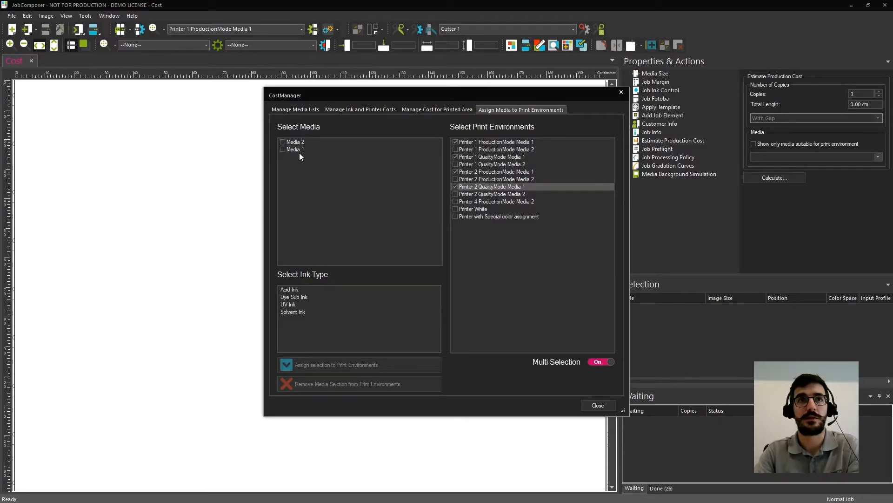
# Assign Media 1 with Dye Sub Ink to the selected print environments and close the CostManager.
pyautogui.click(283, 149)
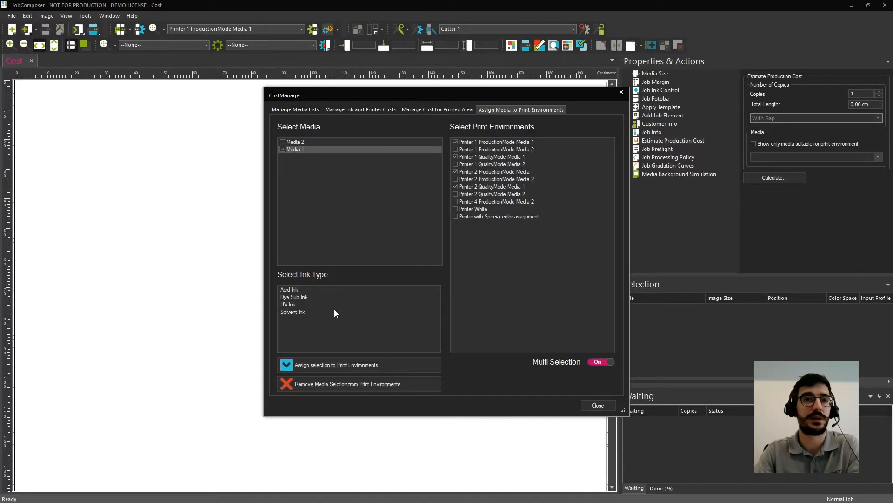
pyautogui.click(297, 297)
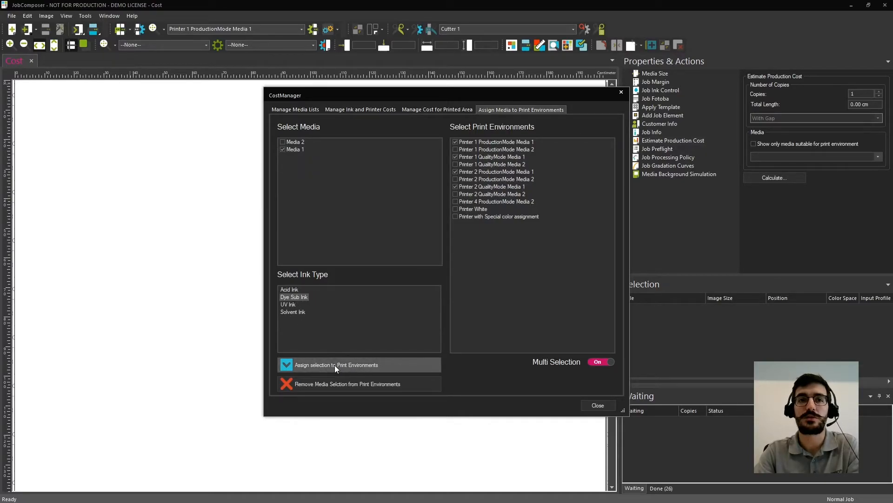
pyautogui.click(432, 363)
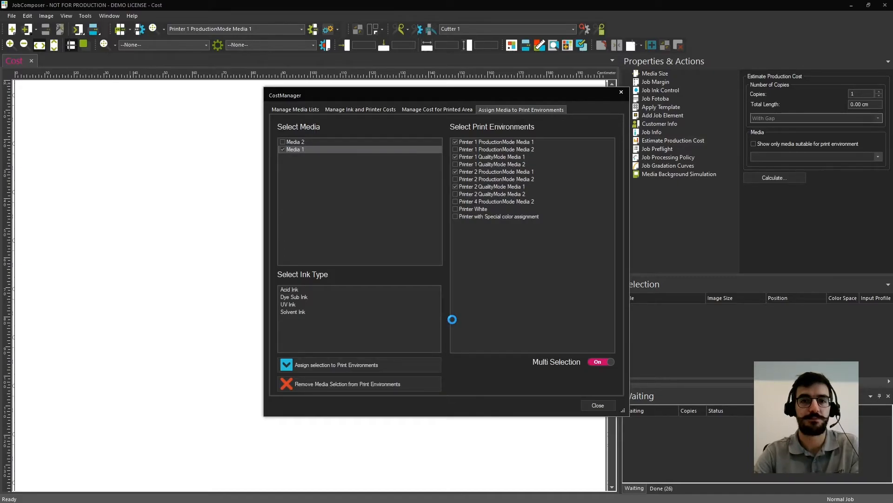
pyautogui.click(605, 403)
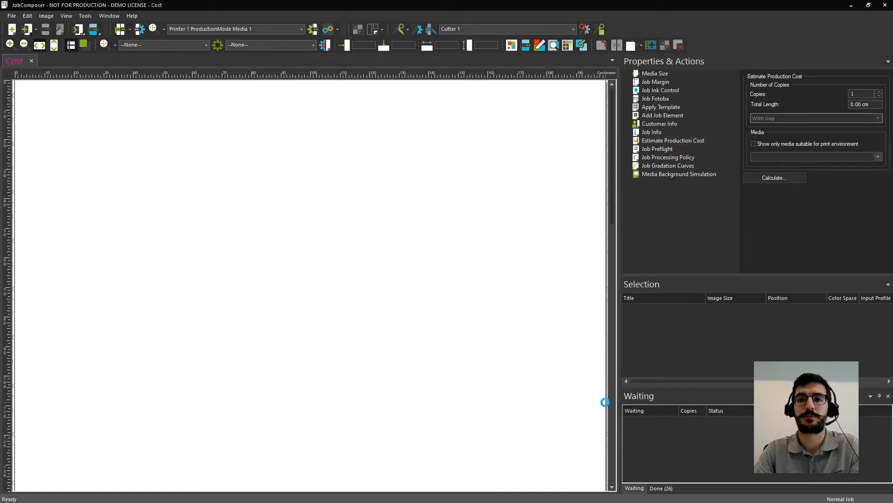
# Import the recent image esr_bodypaint_p_f.tif into the Cost job and paste seven more copies to fill the row.
pyautogui.rightClick(258, 129)
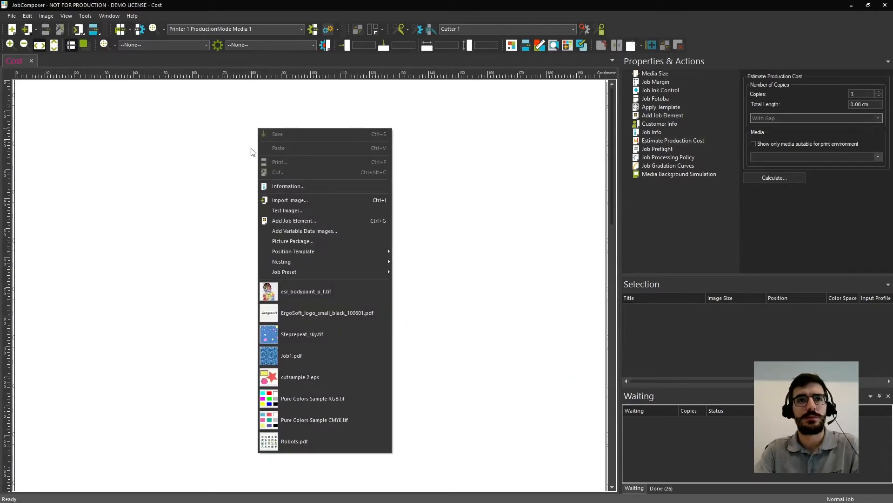
pyautogui.click(309, 291)
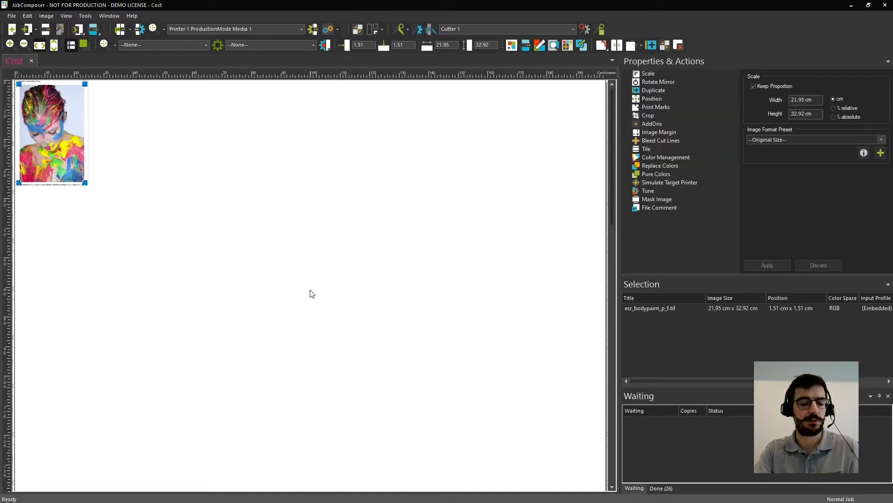
pyautogui.hotkey('ctrl', 'v')
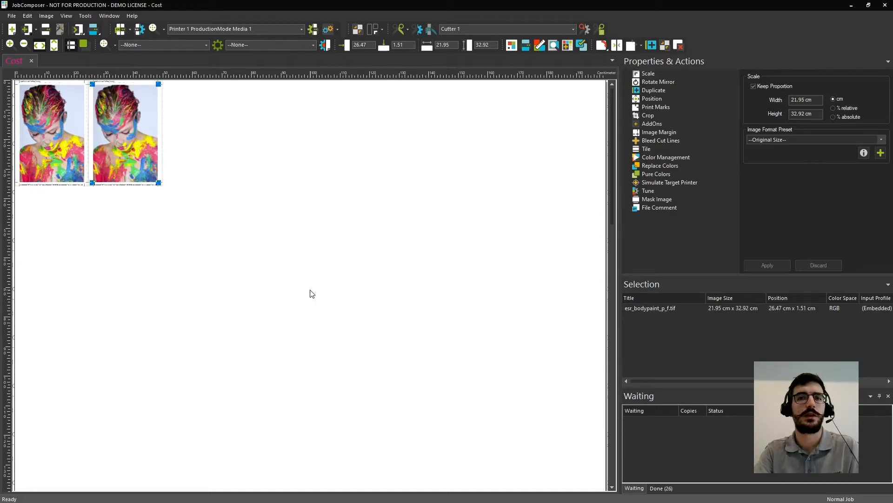
pyautogui.hotkey('ctrl', 'v')
pyautogui.hotkey('ctrl', 'v')
pyautogui.hotkey('ctrl', 'v')
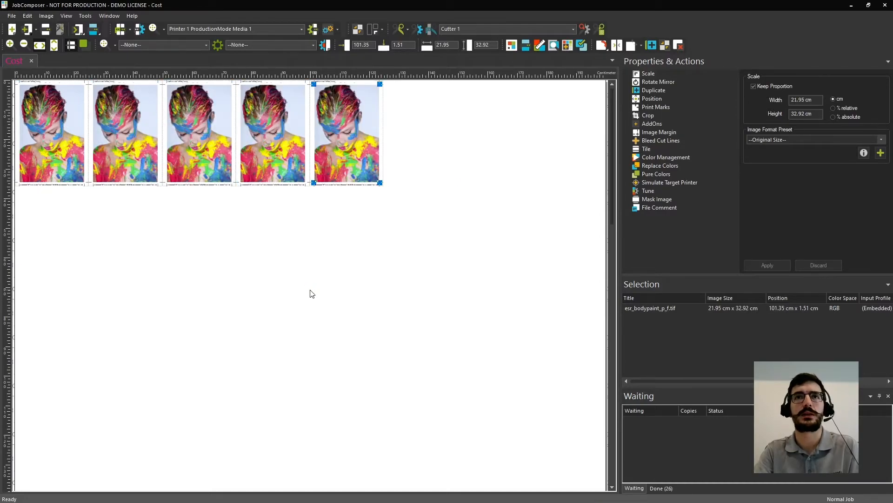
pyautogui.hotkey('ctrl', 'v')
pyautogui.hotkey('ctrl', 'v')
pyautogui.hotkey('ctrl', 'v')
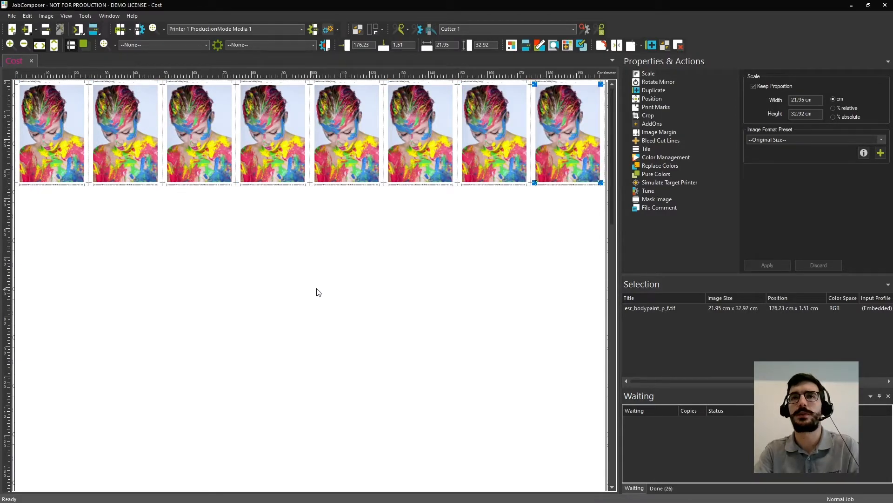
# Calculate the whole job's estimated production cost and review its media, ink and printer consumption.
pyautogui.click(374, 292)
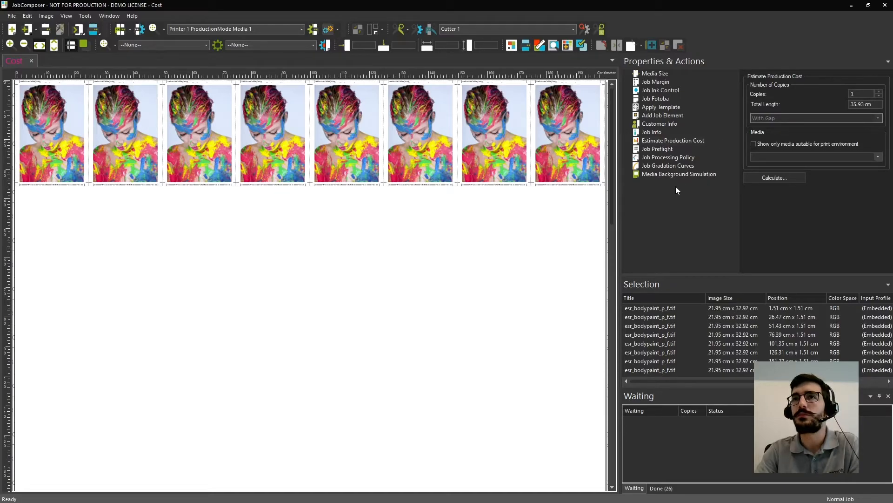
pyautogui.click(677, 140)
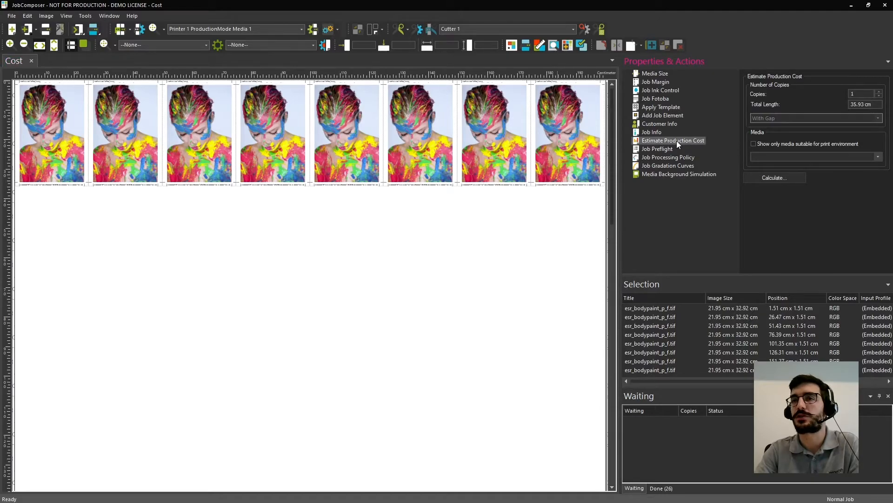
pyautogui.click(763, 175)
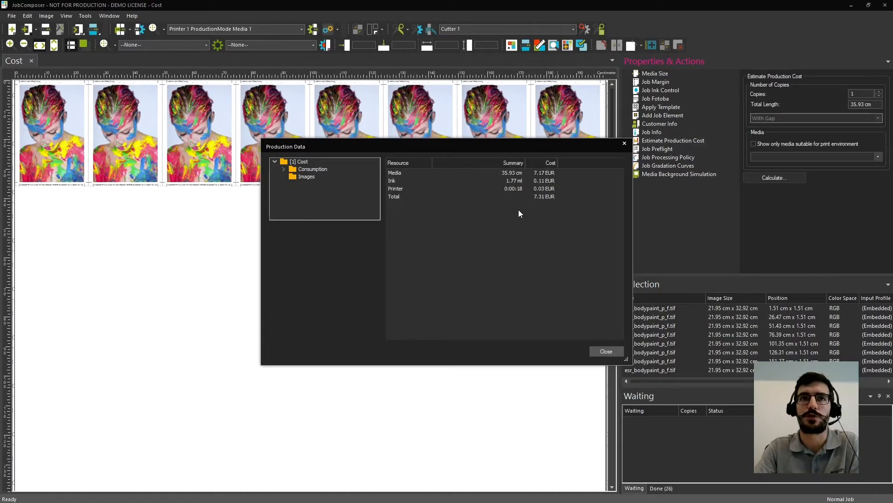
pyautogui.click(284, 168)
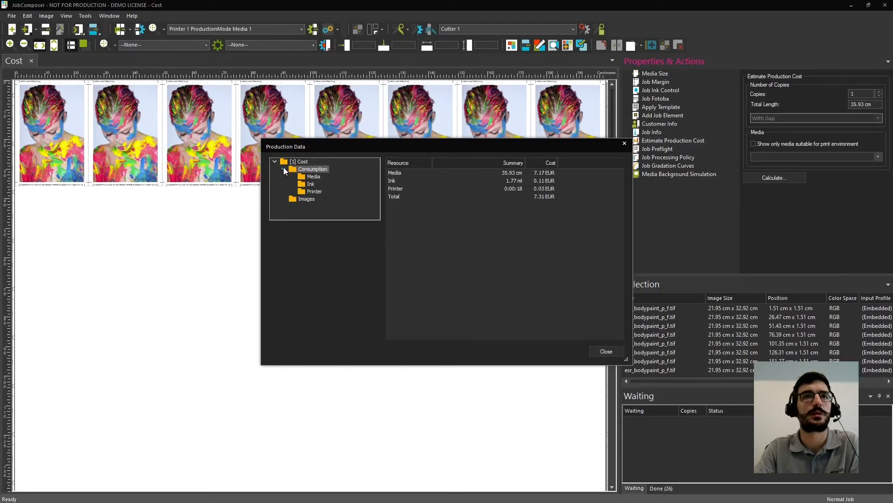
pyautogui.click(313, 176)
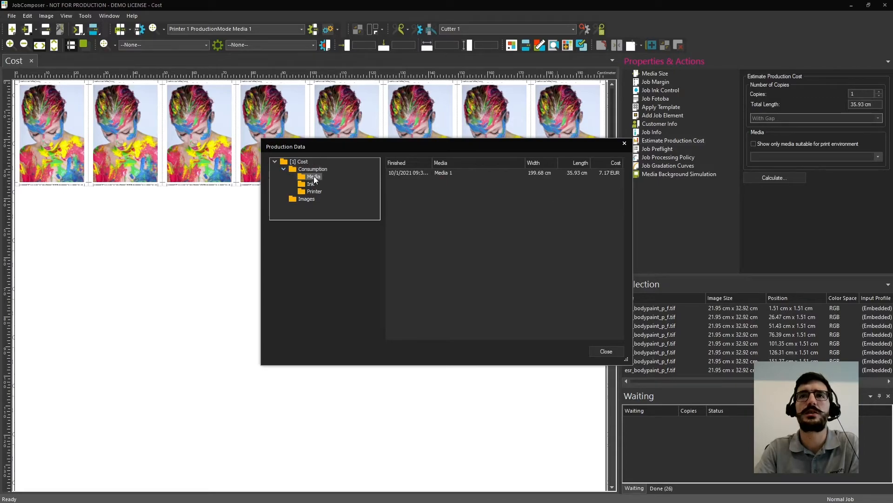
pyautogui.click(311, 184)
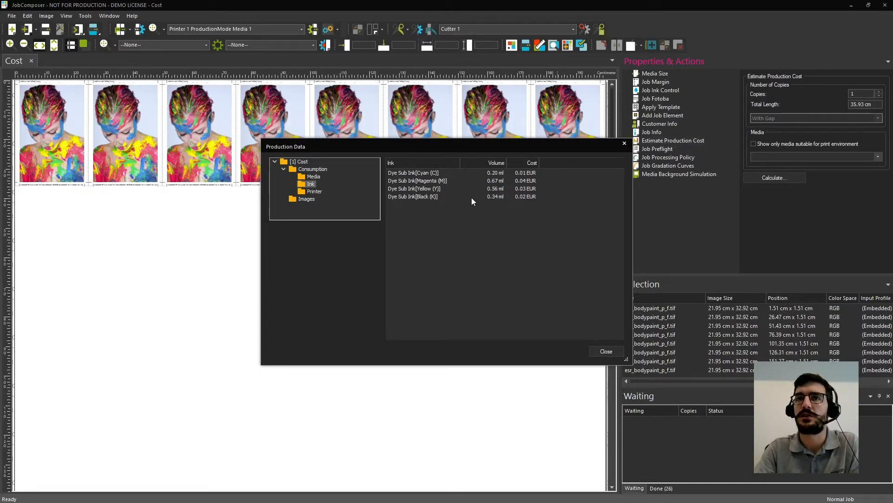
pyautogui.click(314, 192)
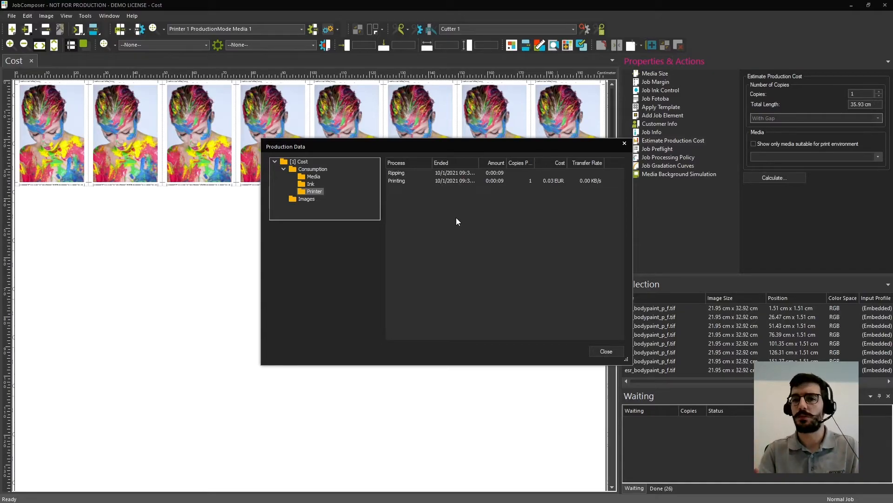
pyautogui.click(605, 351)
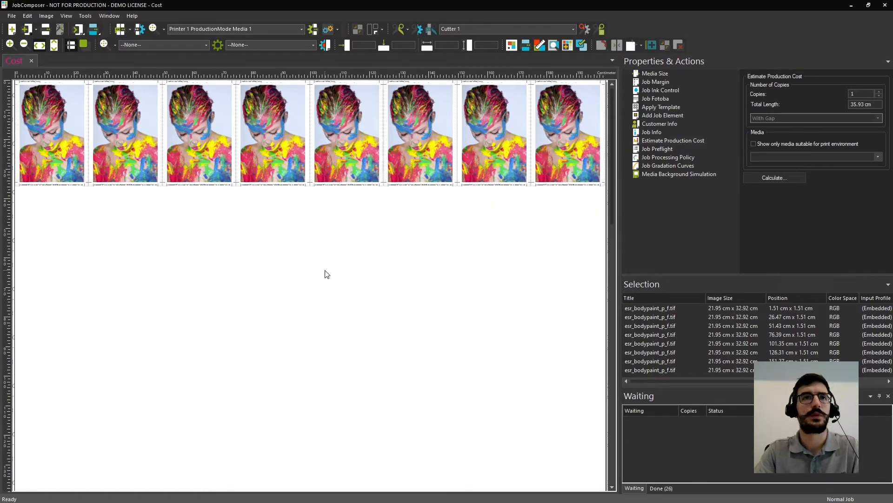
# Submit the Cost job to Printer 1 with Media 1 and start printing it from the print queue.
pyautogui.click(43, 28)
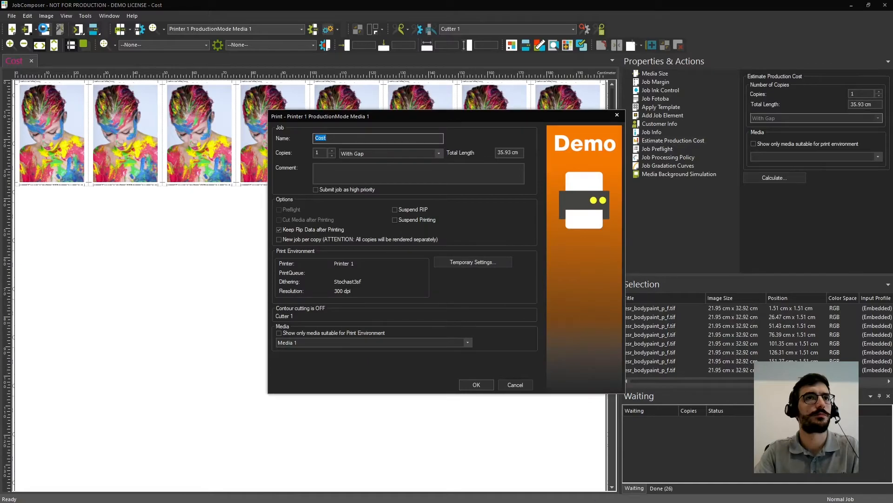
pyautogui.click(475, 384)
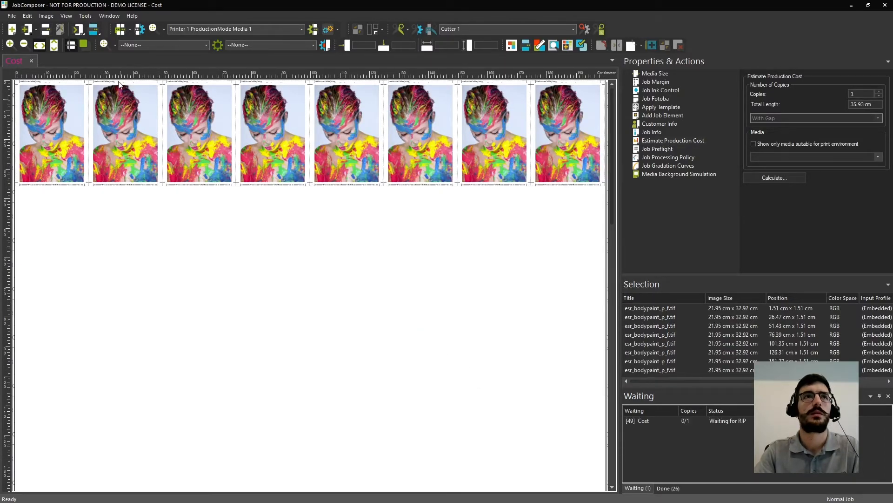
pyautogui.click(120, 30)
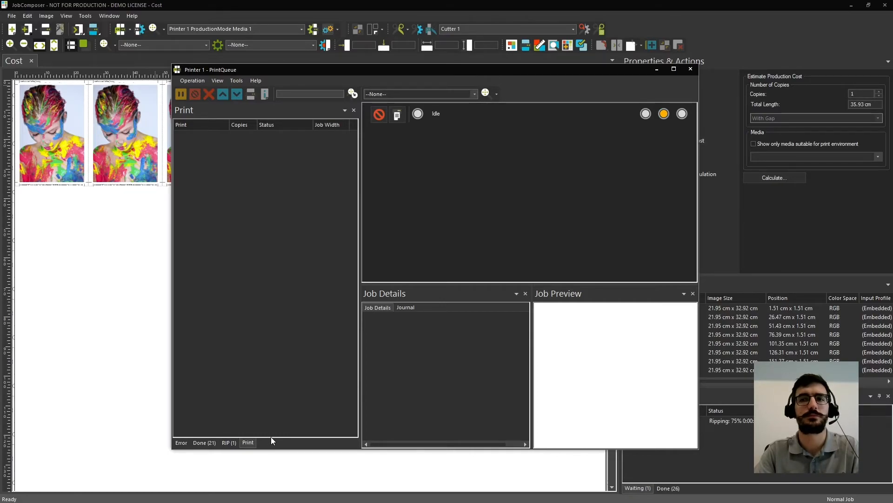
pyautogui.click(273, 135)
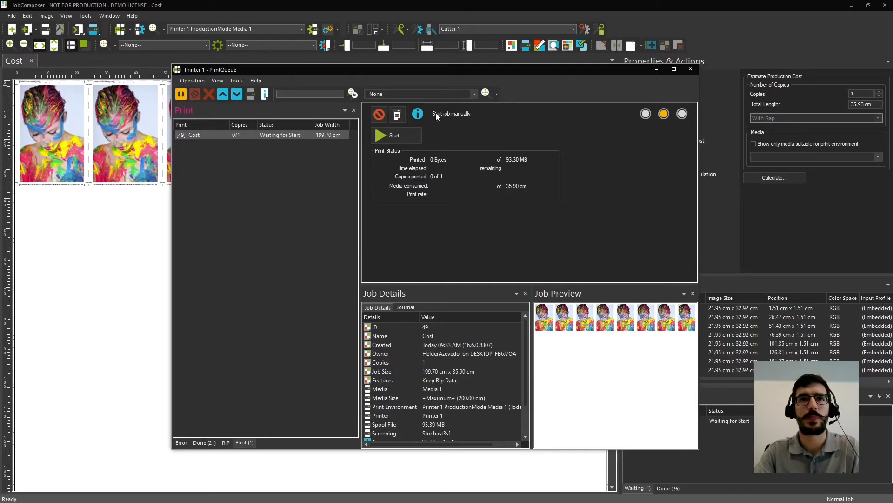
pyautogui.click(401, 135)
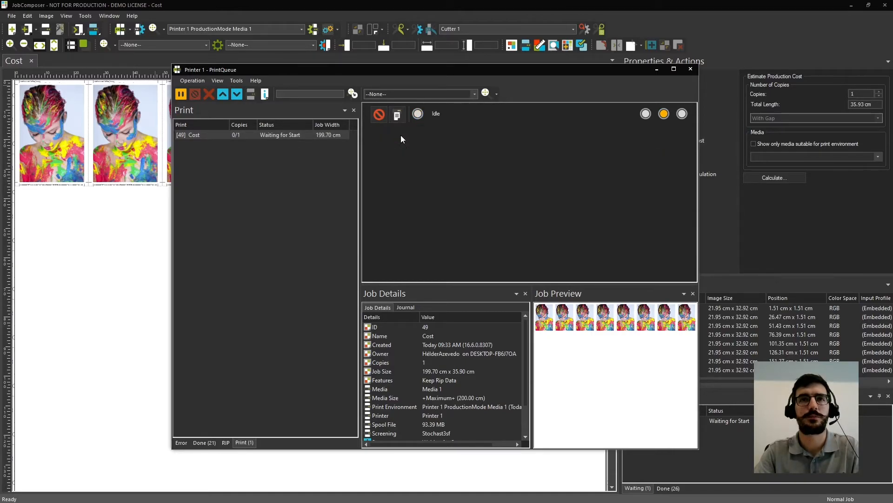
# Review the production data of the finished Cost job, including its media, ink and printer consumption, and close it.
pyautogui.click(204, 443)
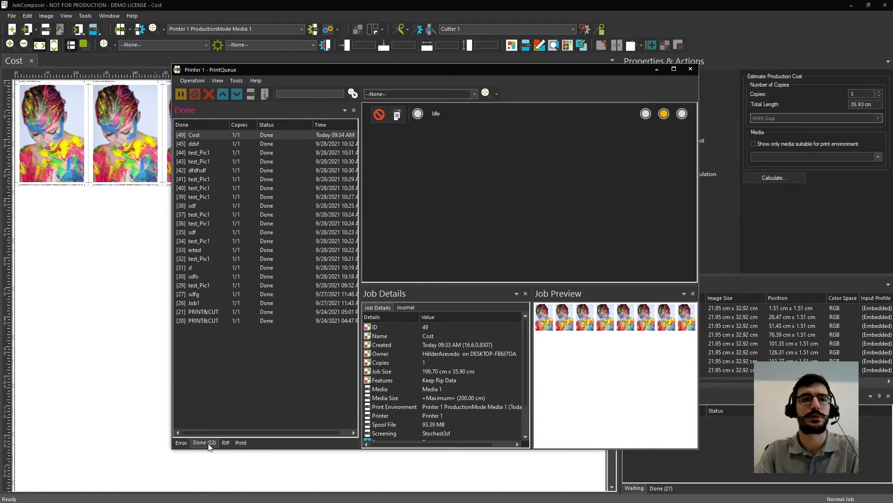
pyautogui.rightClick(191, 136)
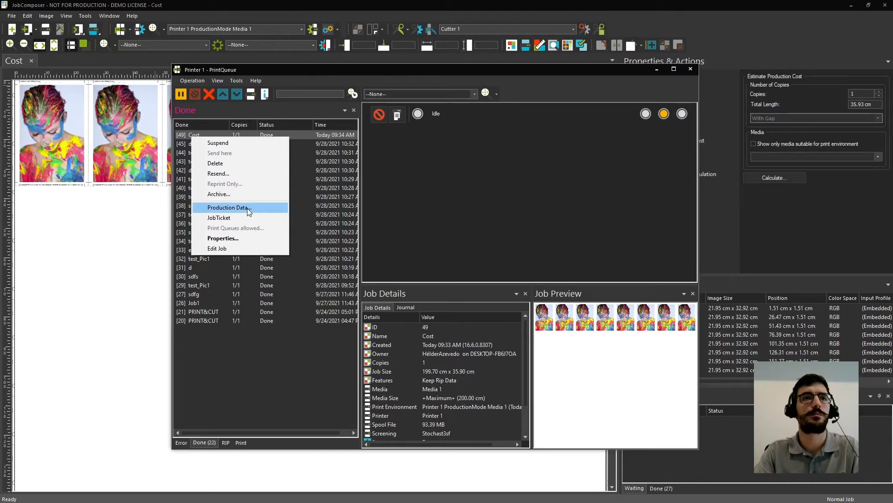
pyautogui.click(228, 207)
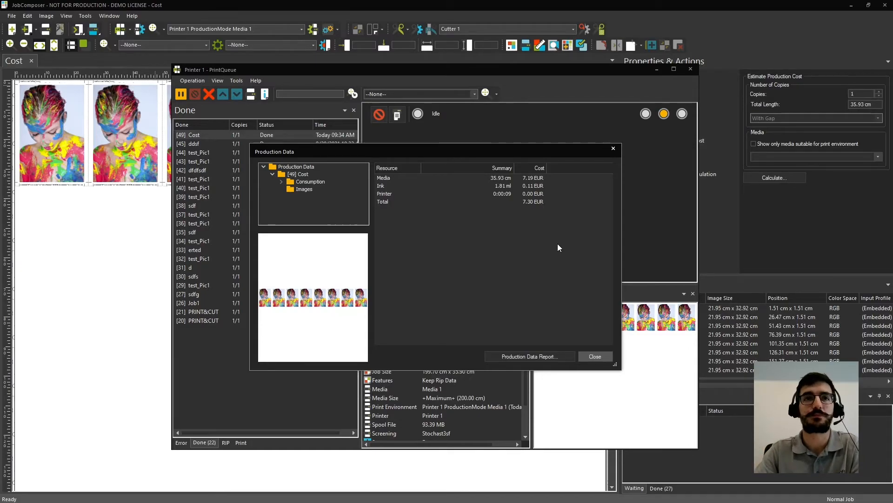
pyautogui.click(282, 181)
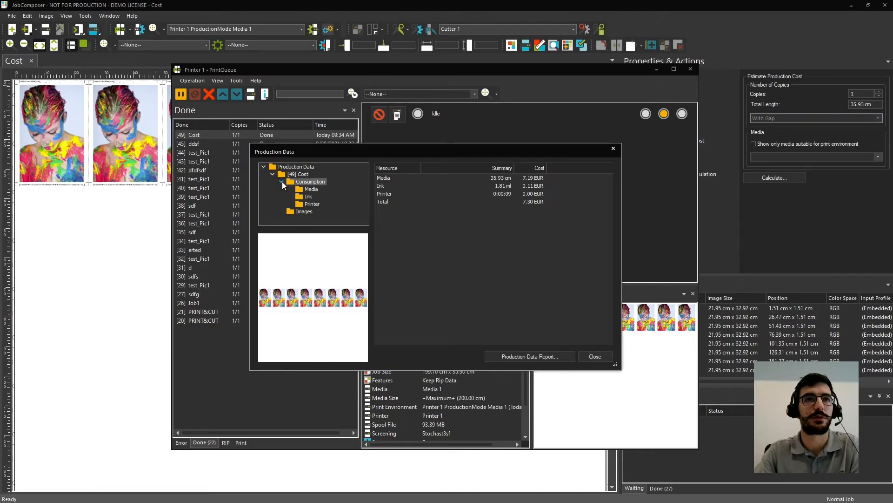
pyautogui.click(312, 190)
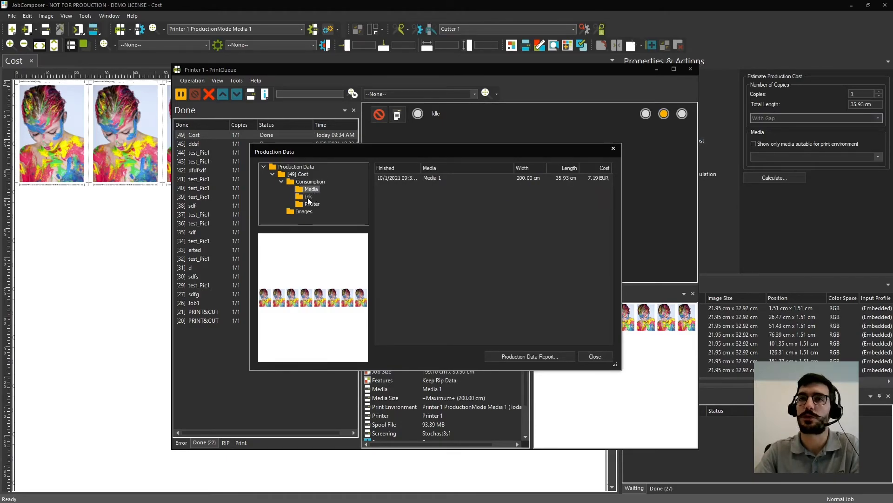
pyautogui.click(308, 198)
pyautogui.click(312, 204)
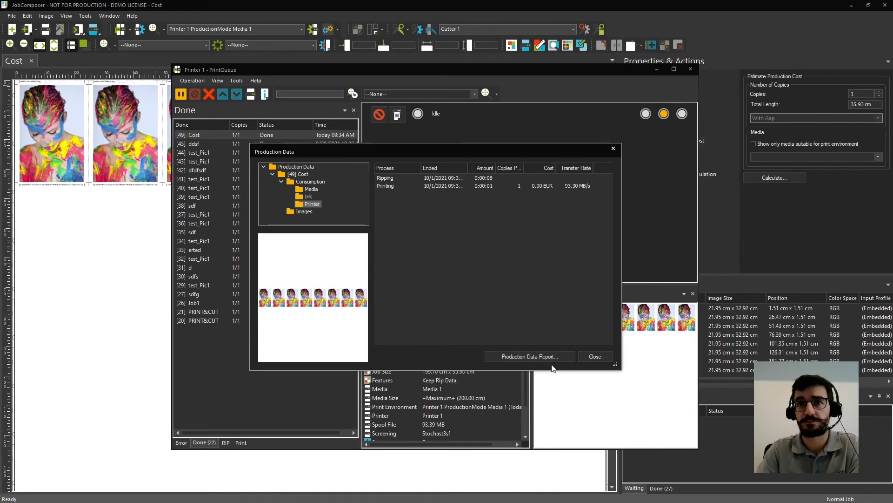
pyautogui.click(595, 356)
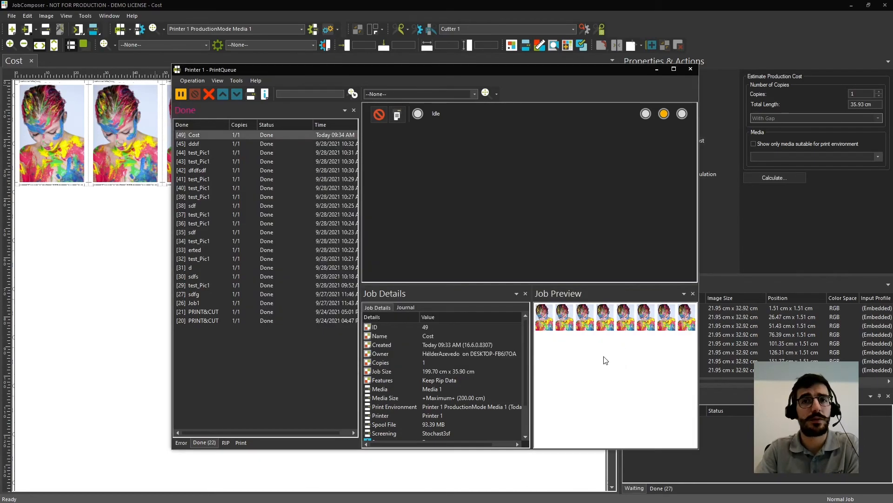
# Open the finished Cost job's JobTicket, examine its production data table, and minimize the ticket and the print queue.
pyautogui.rightClick(208, 138)
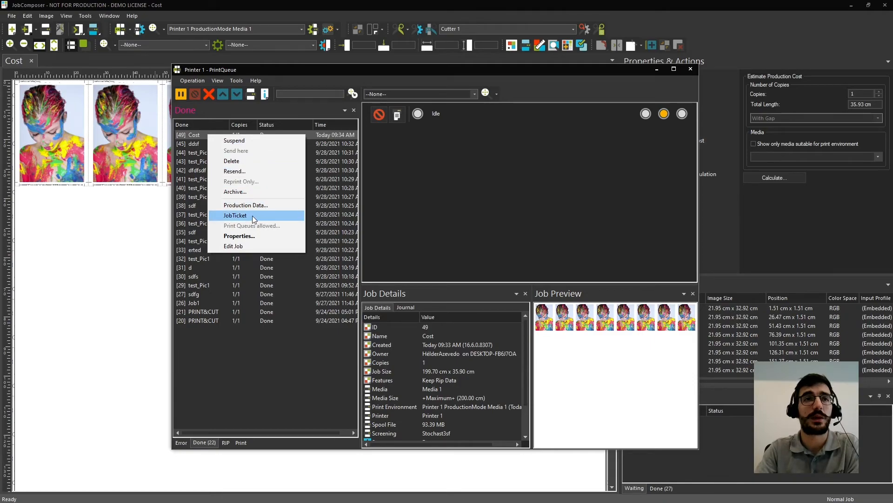
pyautogui.click(236, 215)
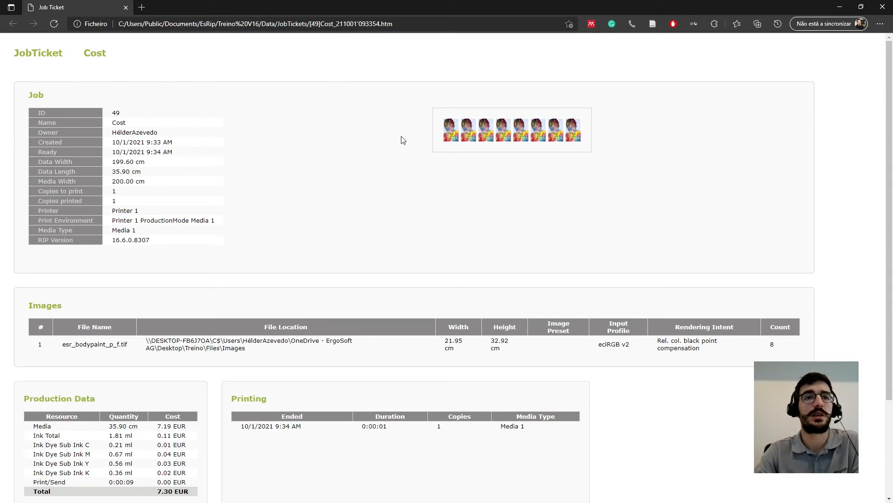
pyautogui.scroll(-3, 398, 139)
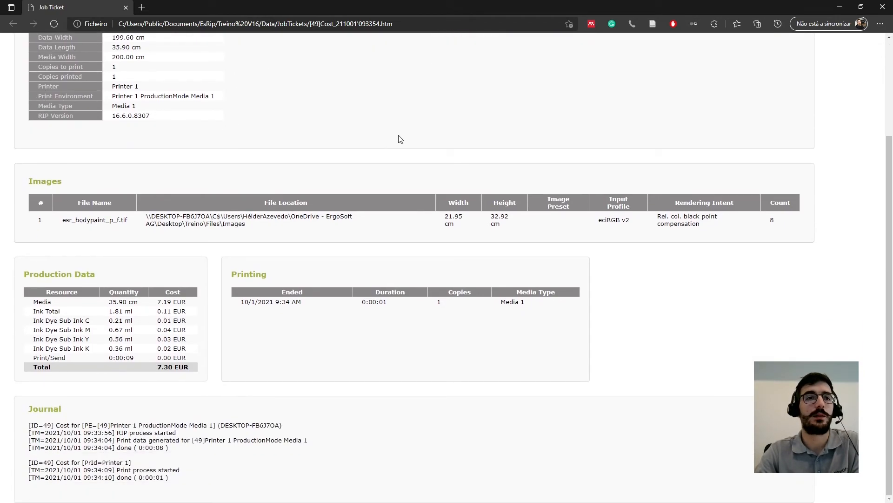
pyautogui.moveTo(23, 274); pyautogui.dragTo(207, 373)
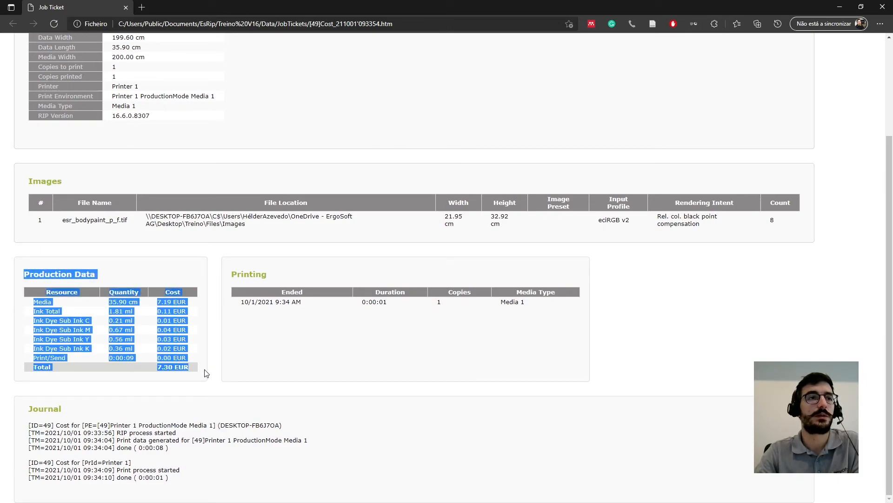
pyautogui.click(244, 360)
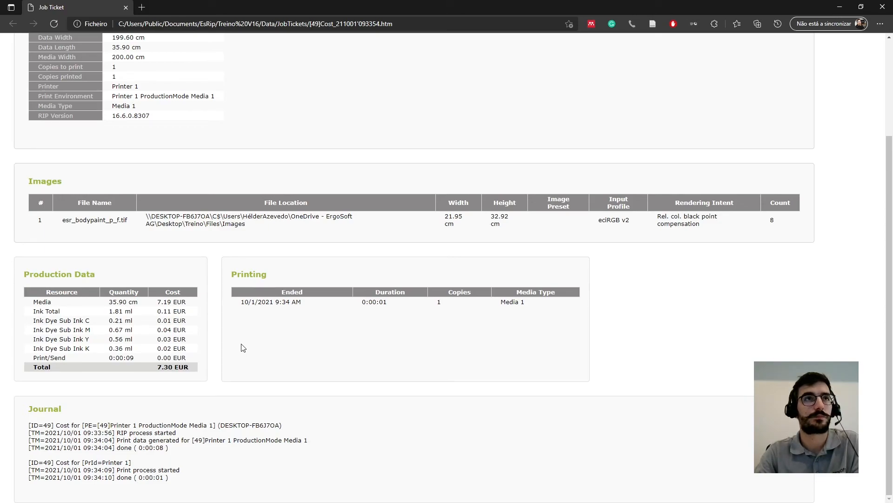
pyautogui.click(839, 7)
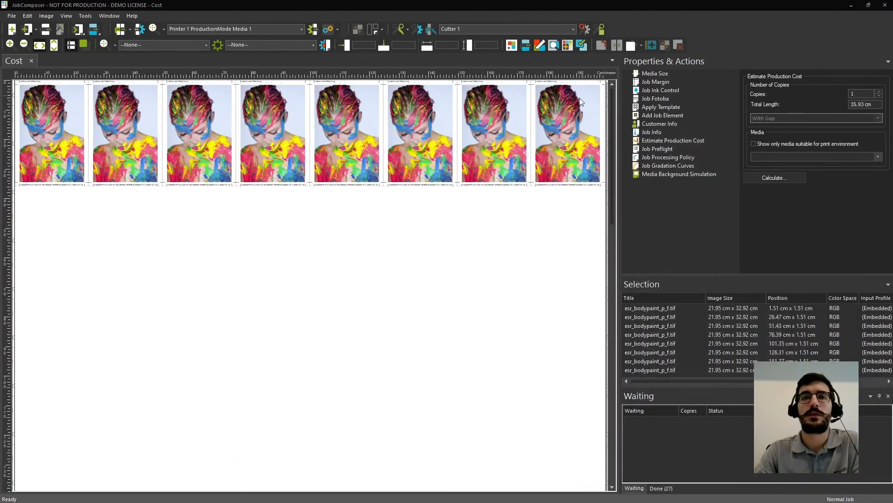
pyautogui.click(657, 70)
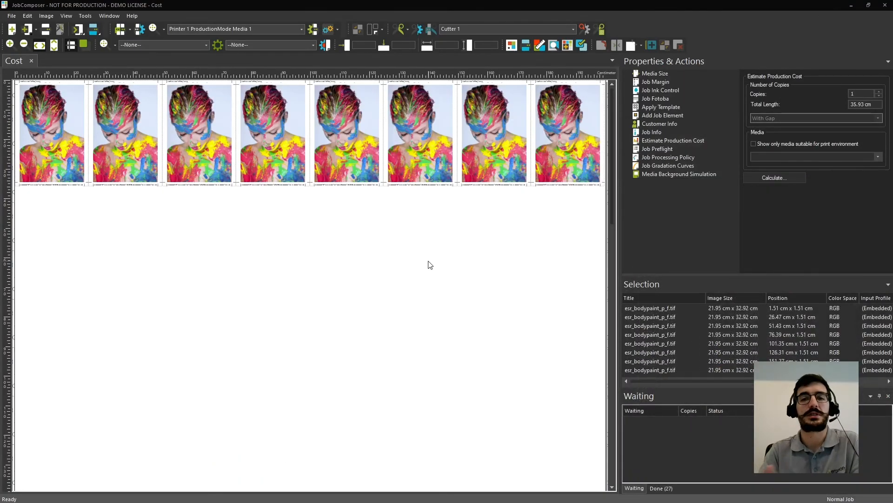